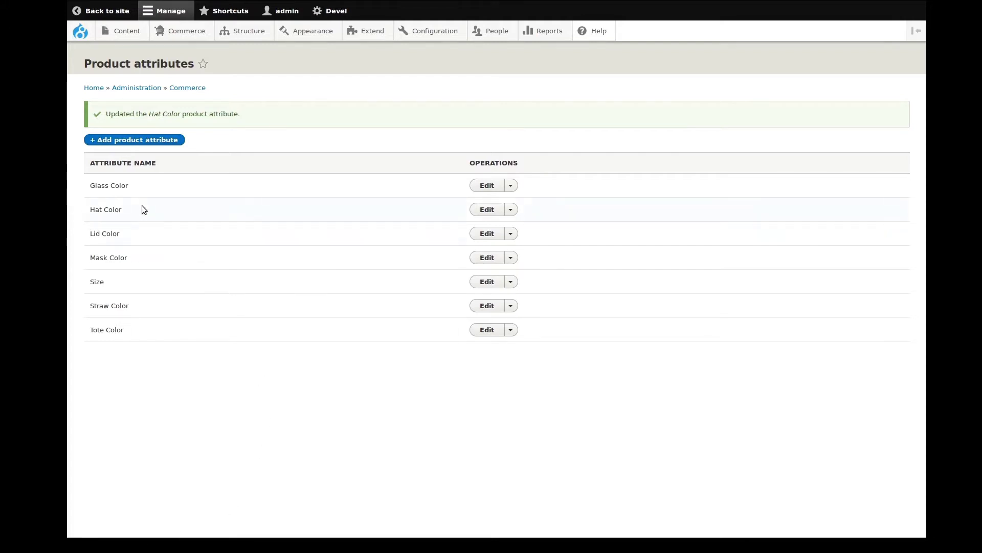
# Open Hat Color for editing and review its Black, Blue, Red and Yellow values
pyautogui.click(487, 210)
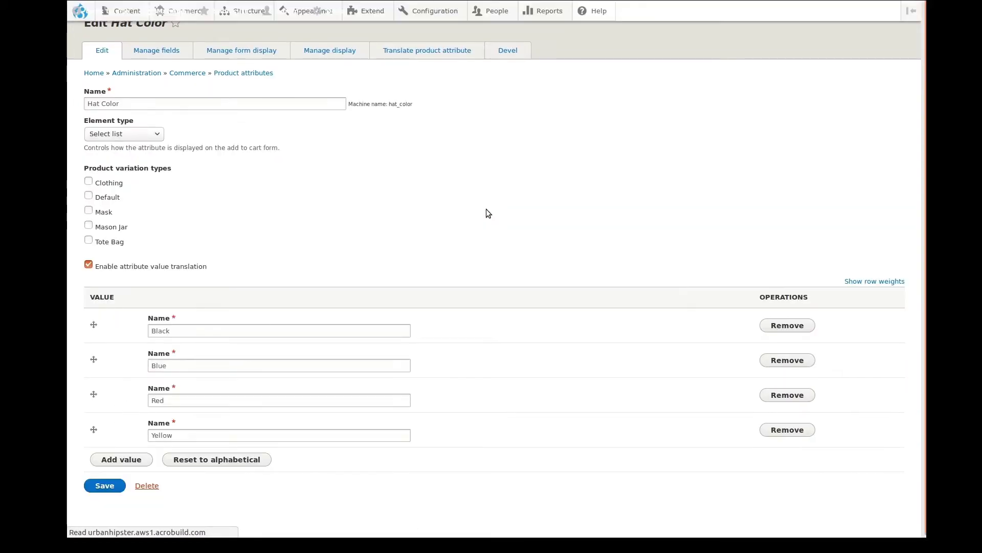
pyautogui.scroll(-1, 328, 312)
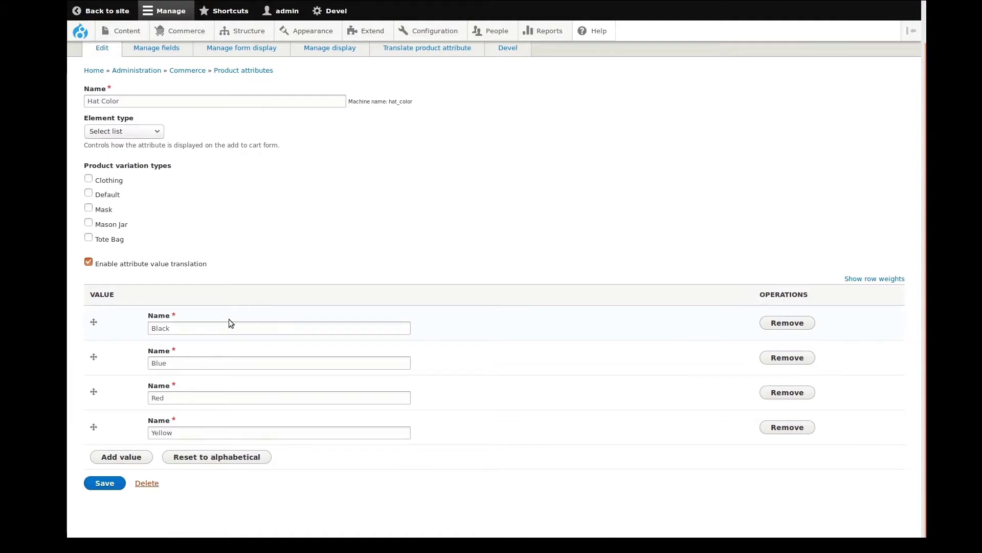
pyautogui.scroll(2, 228, 320)
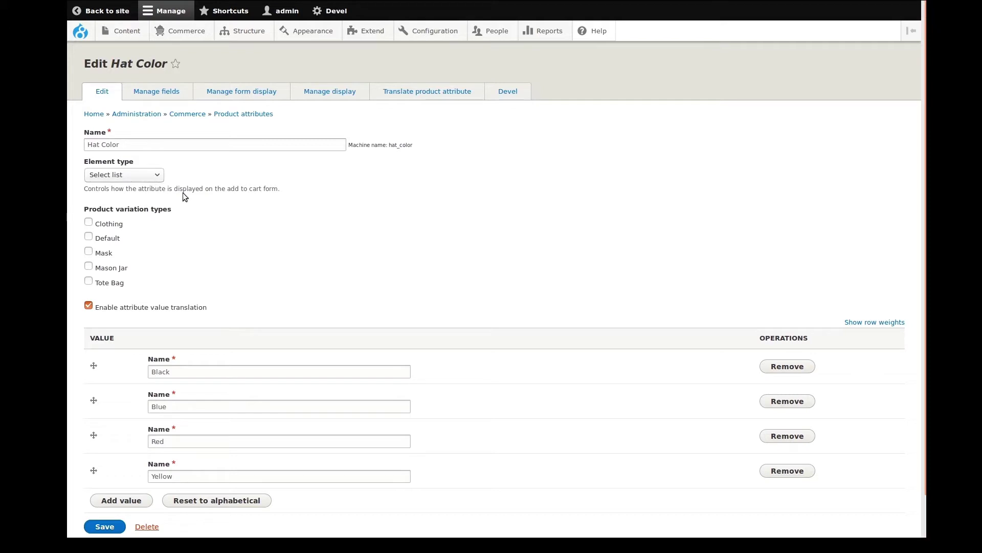
# Set Hat Color's element type to Rendered attribute, save it, and reopen its edit form
pyautogui.click(158, 178)
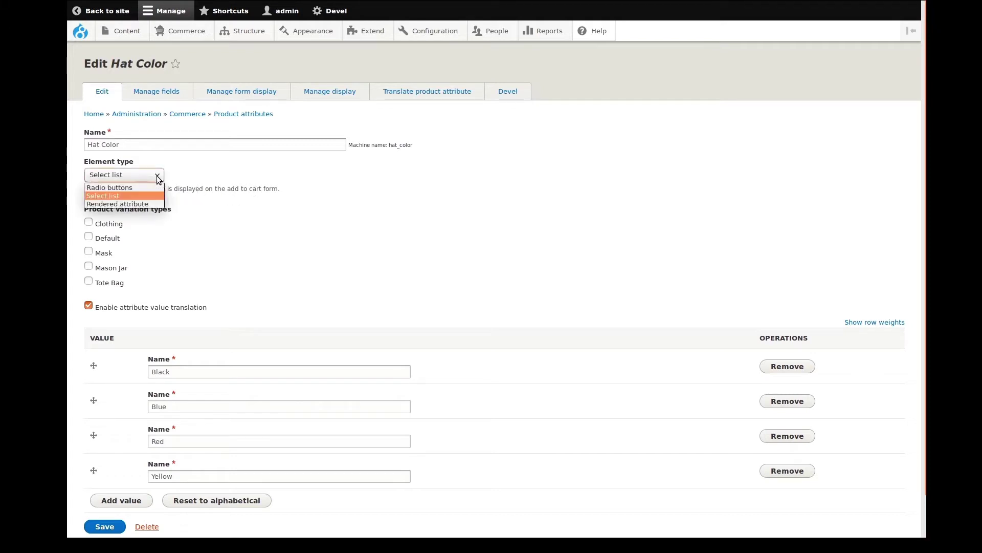
pyautogui.click(153, 204)
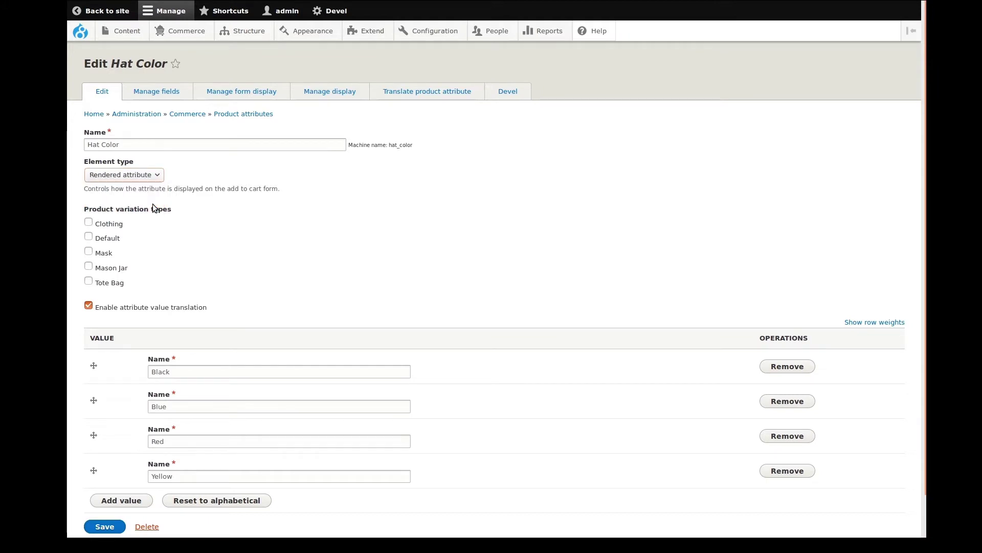
pyautogui.scroll(-1, 145, 249)
pyautogui.click(115, 496)
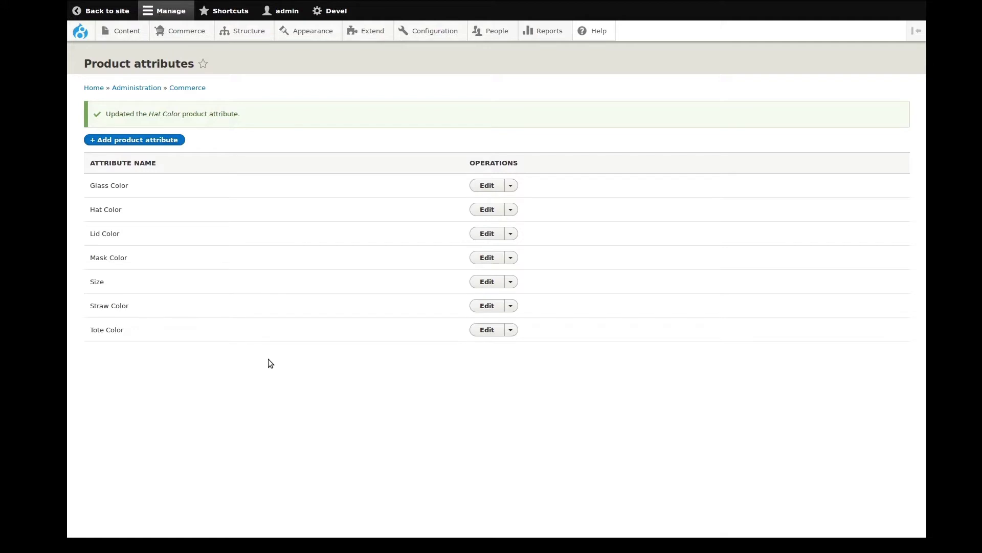
pyautogui.click(485, 212)
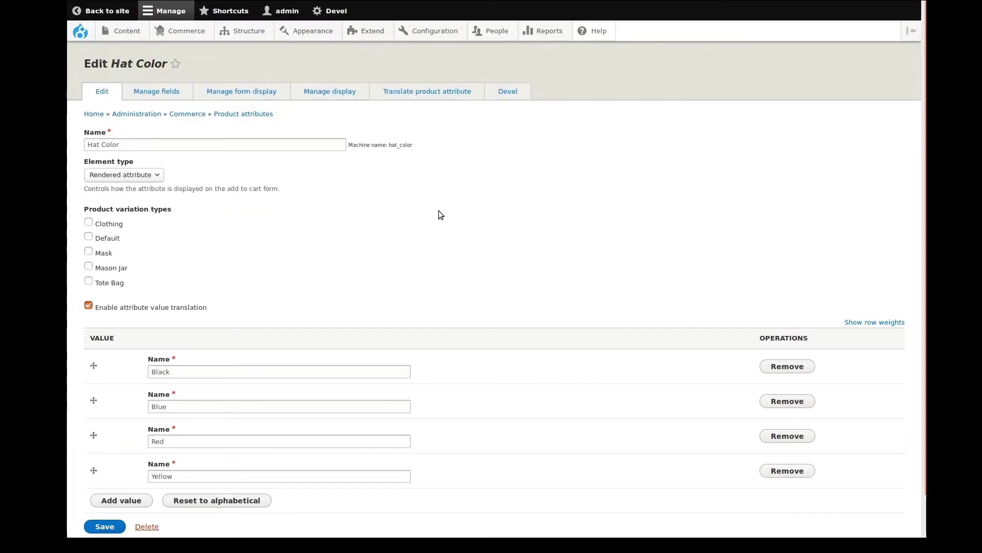
# In Hat Color's Manage fields, start adding a field and browse the new field types
pyautogui.click(160, 92)
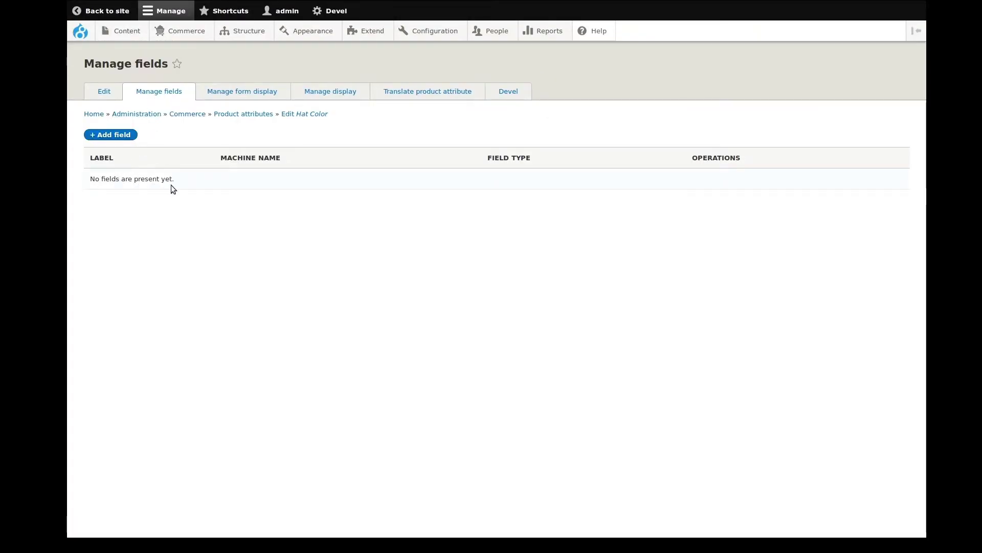
pyautogui.click(114, 135)
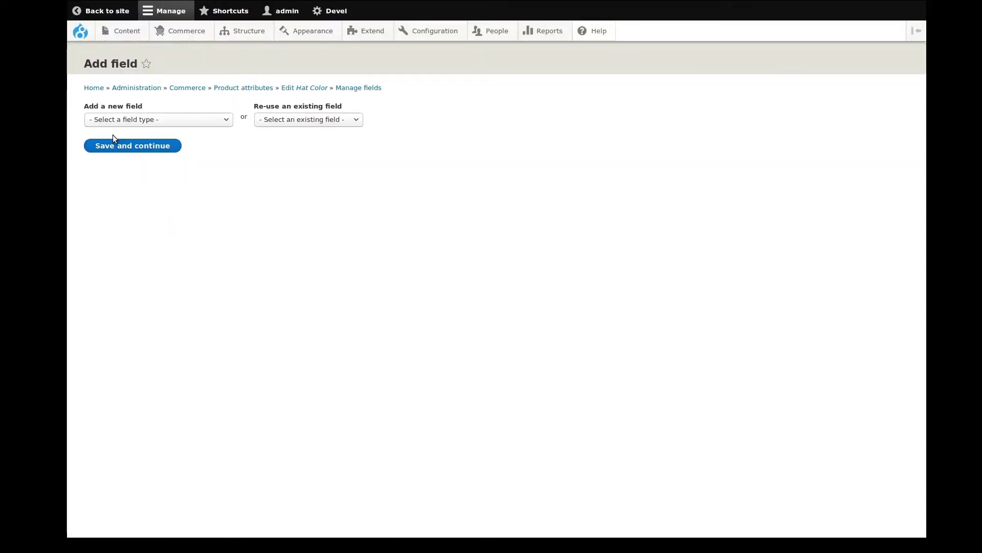
pyautogui.click(164, 119)
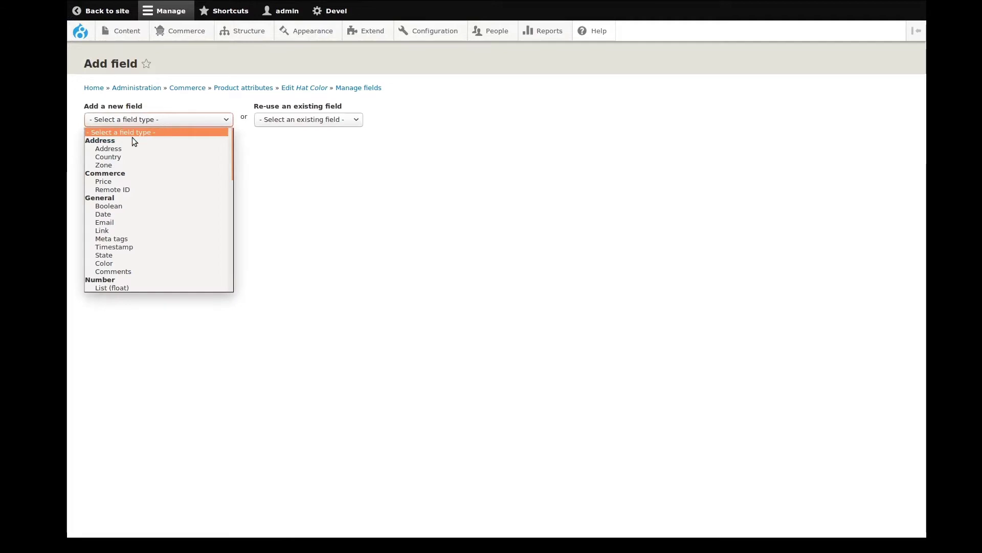
pyautogui.scroll(-1, 117, 249)
pyautogui.scroll(-4, 116, 249)
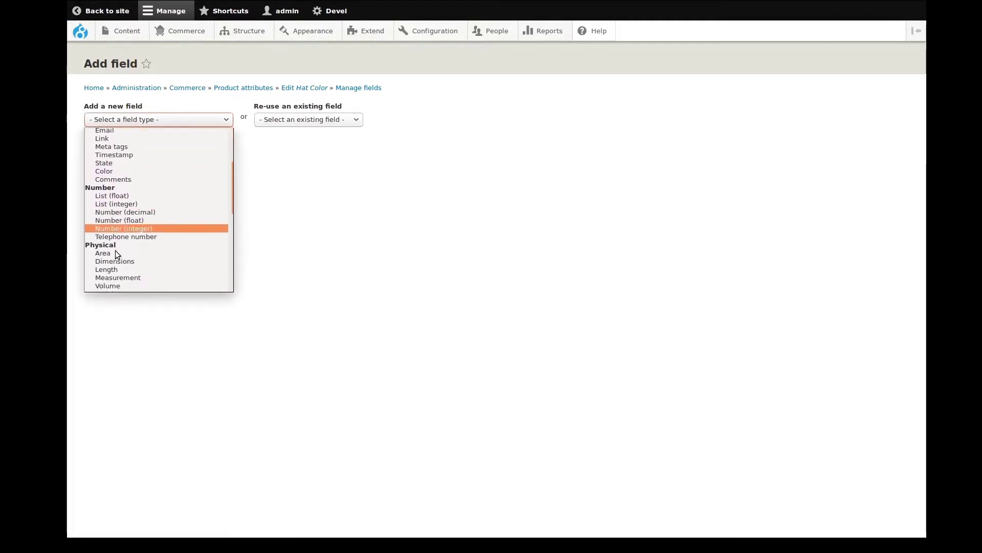
pyautogui.scroll(-7, 117, 253)
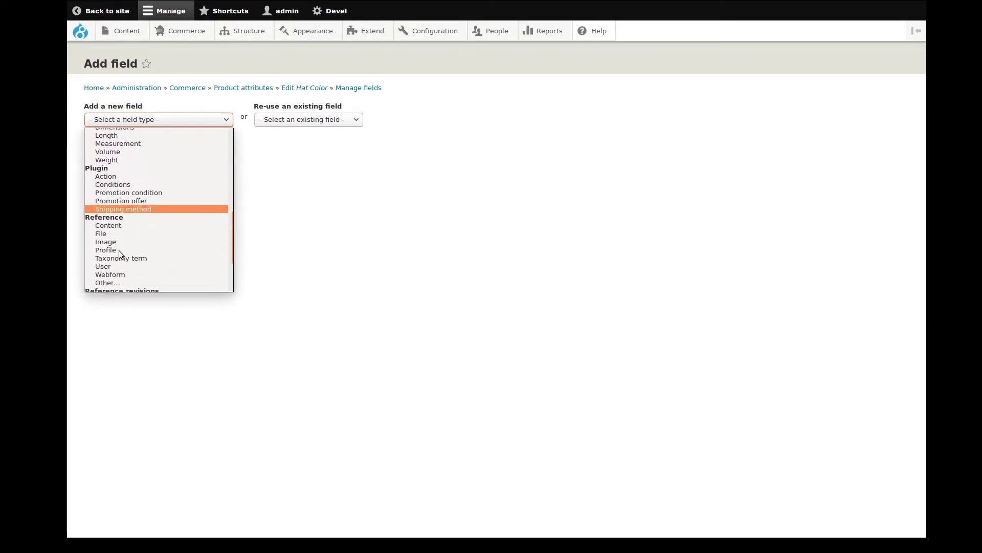
pyautogui.scroll(-2, 119, 254)
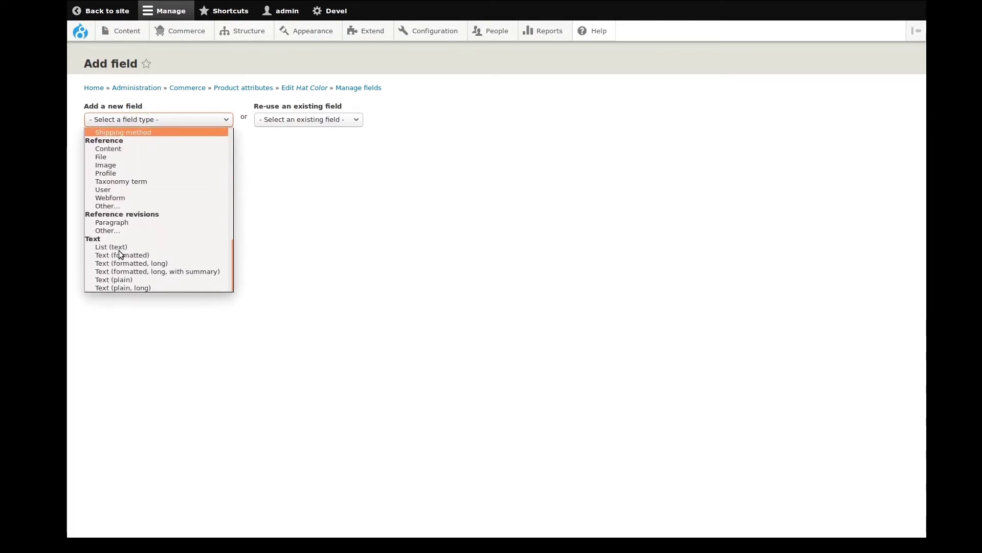
pyautogui.scroll(3, 118, 254)
pyautogui.scroll(7, 119, 250)
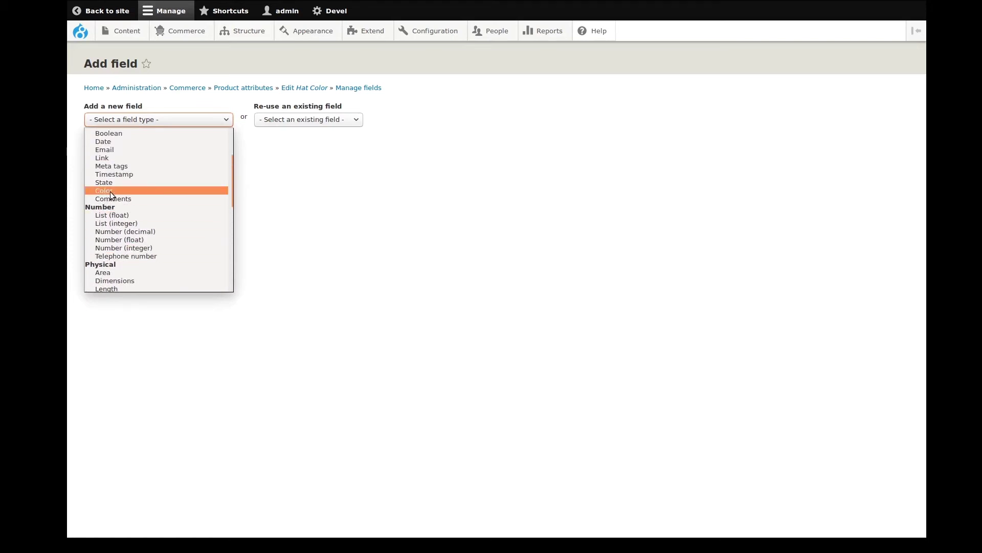
pyautogui.click(261, 186)
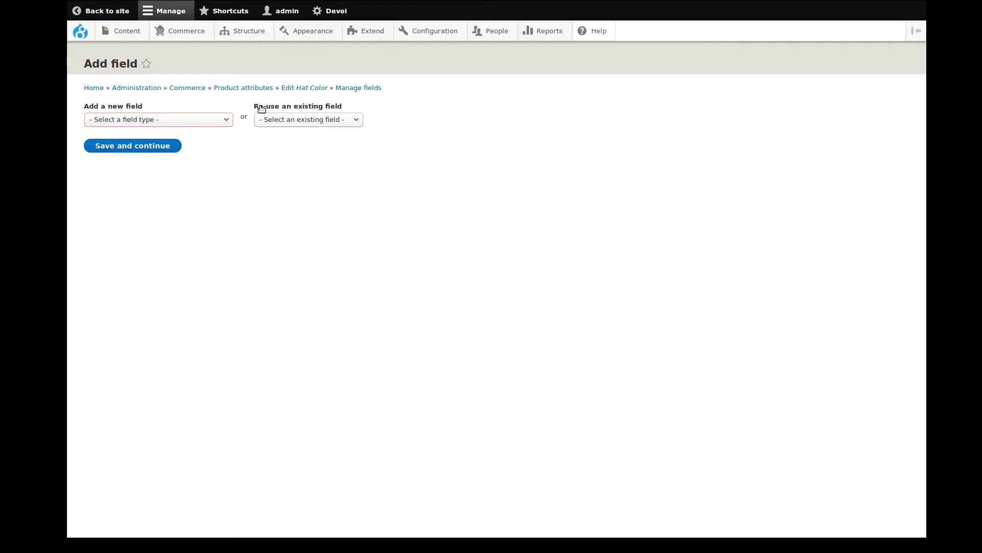
# Re-use the existing field_color_hex_code field, labelled Color Hex Code, and continue
pyautogui.click(340, 119)
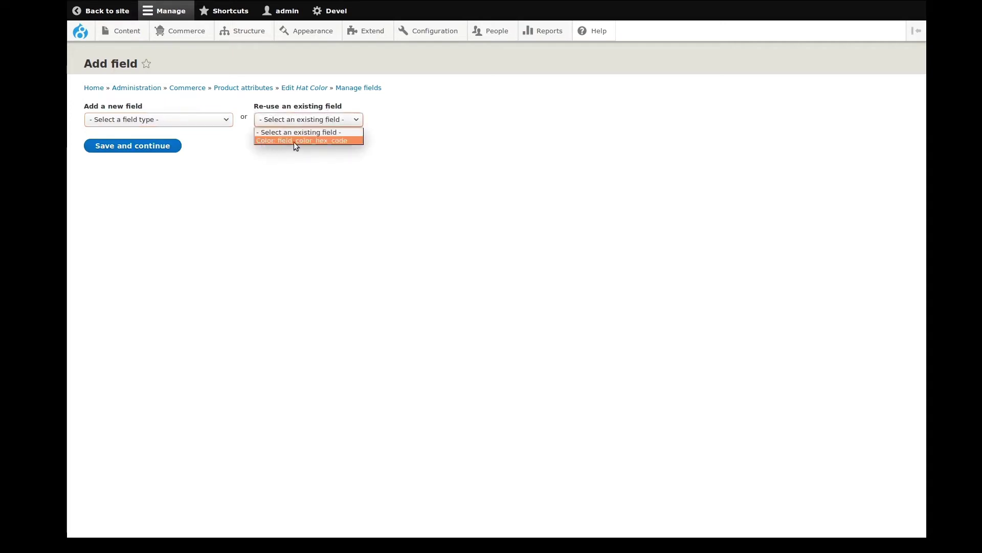
pyautogui.click(335, 143)
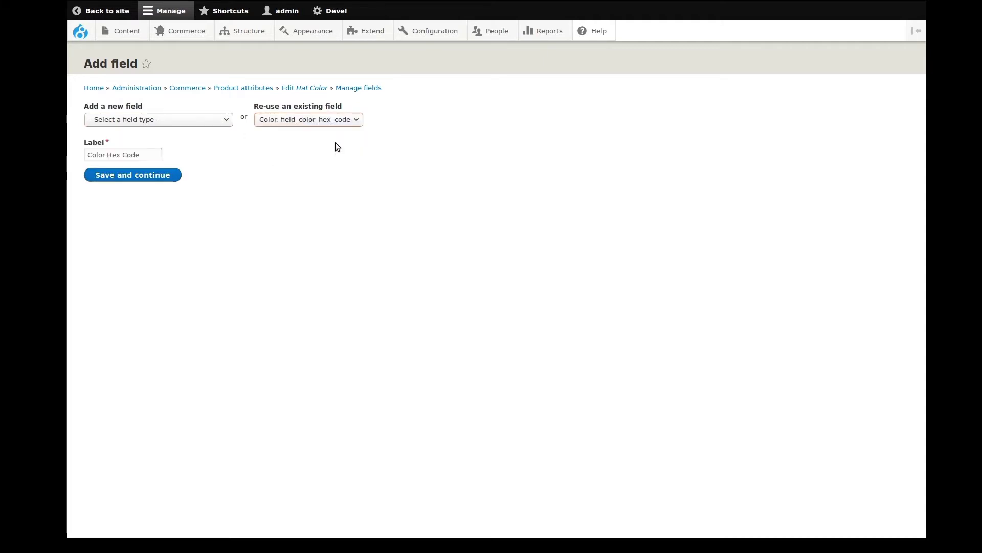
pyautogui.click(143, 158)
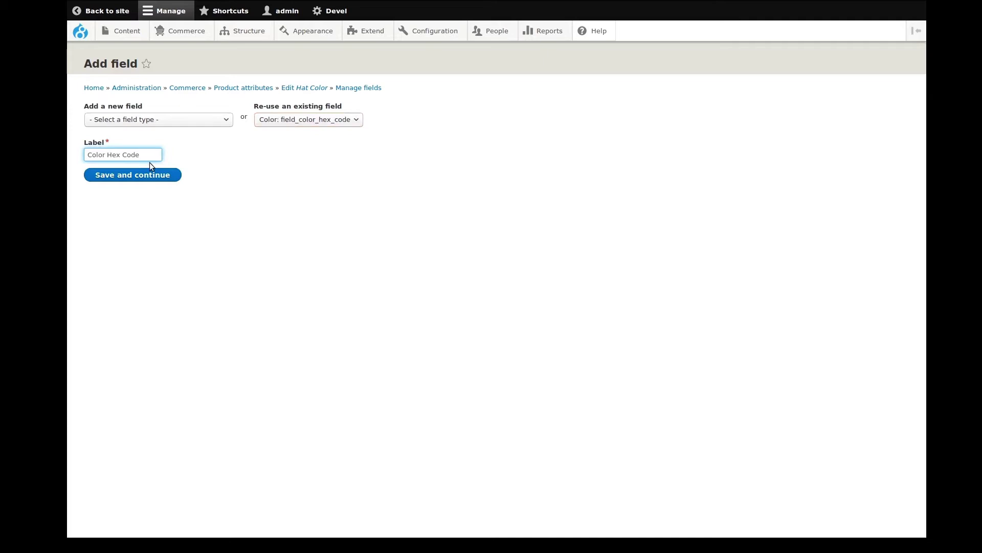
pyautogui.click(133, 178)
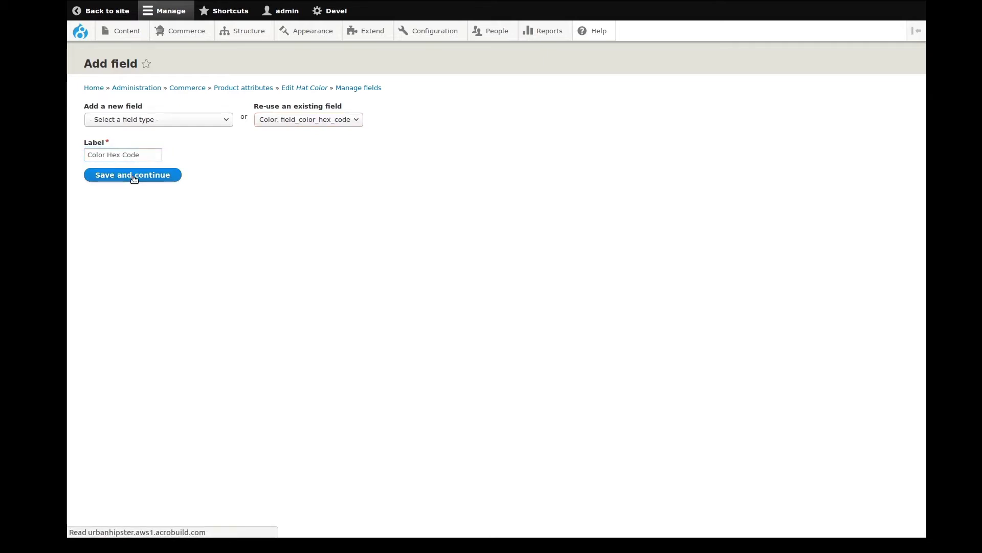
# Give Color Hex Code the help text 'Enter a hex color code to display with the product. I.e. #000000' and save
pyautogui.click(132, 184)
pyautogui.write('E')
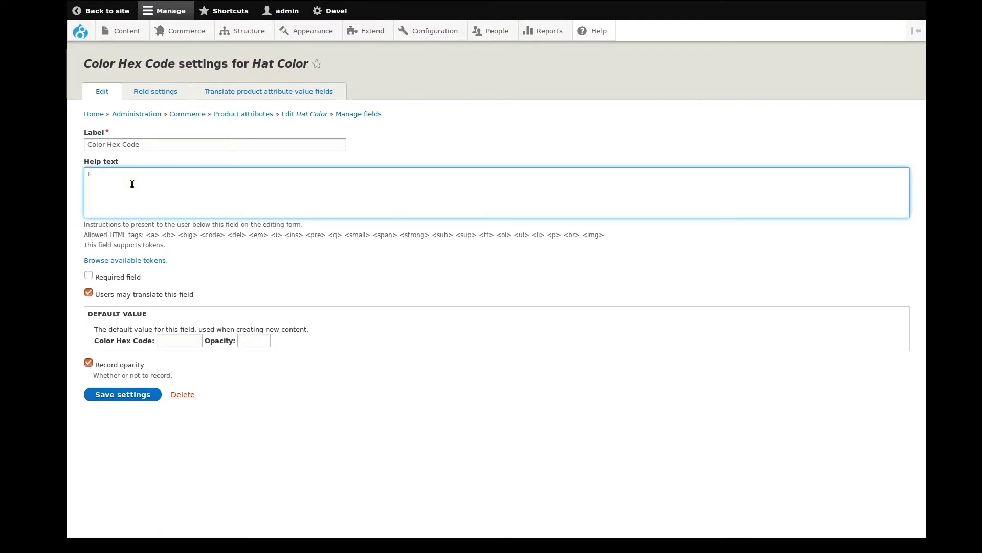
pyautogui.write('nter a hex color code to display')
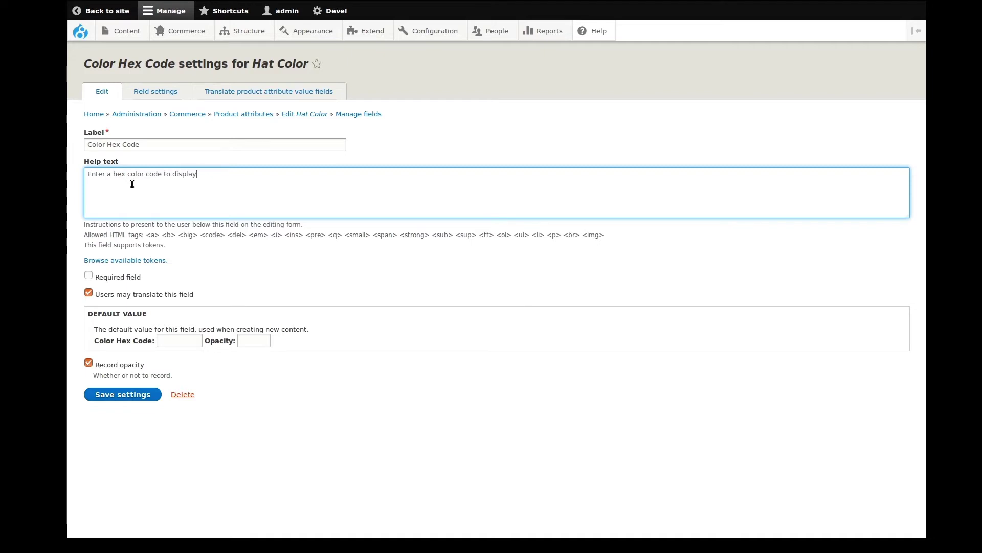
pyautogui.write(' with the product. I.e. #')
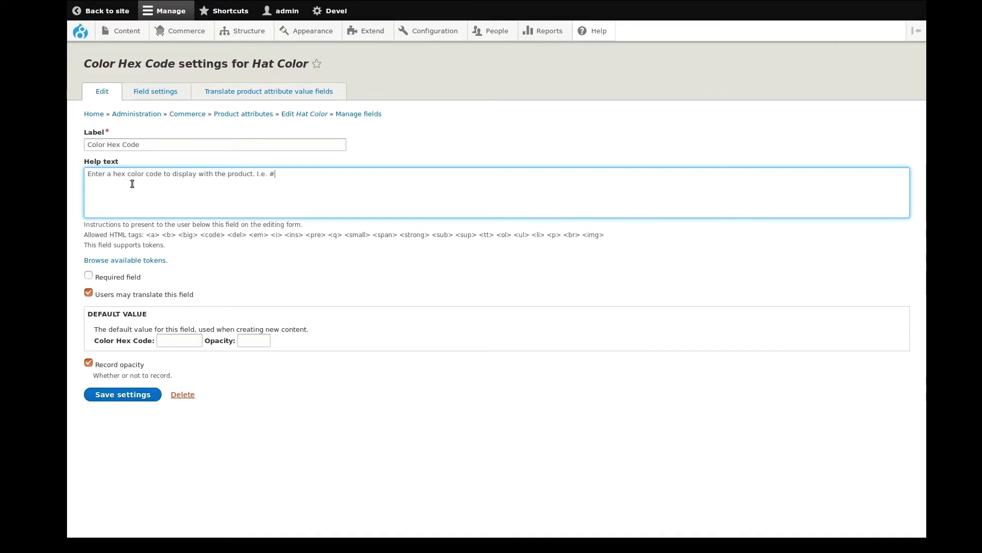
pyautogui.write('000000')
pyautogui.click(191, 236)
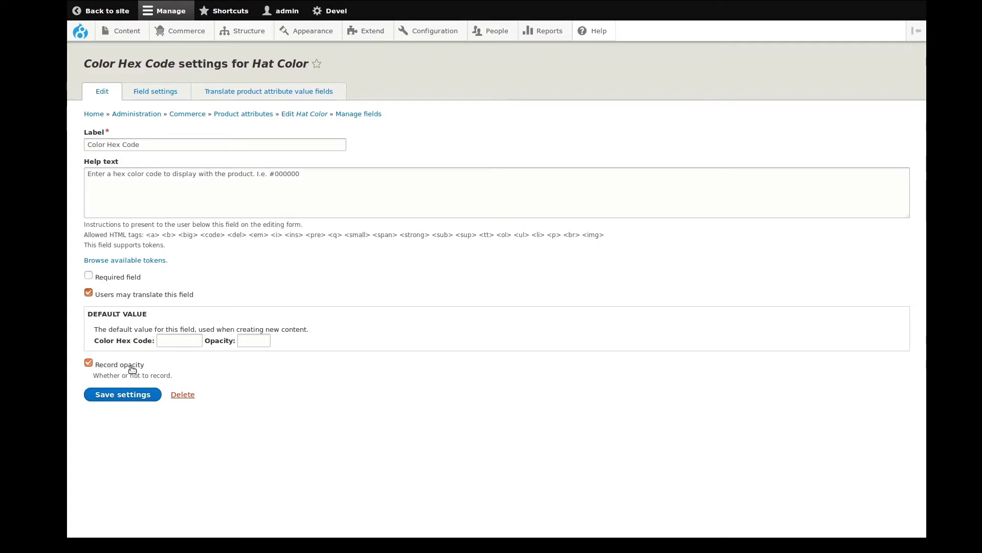
pyautogui.click(129, 397)
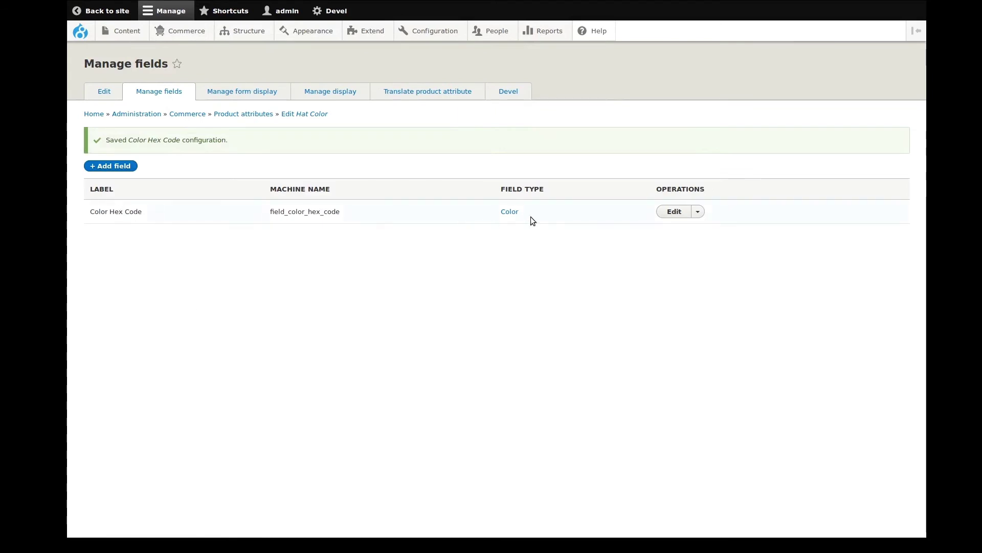
# On Manage form display, leave Color Hex Code on the Color default widget unchanged and save
pyautogui.click(254, 92)
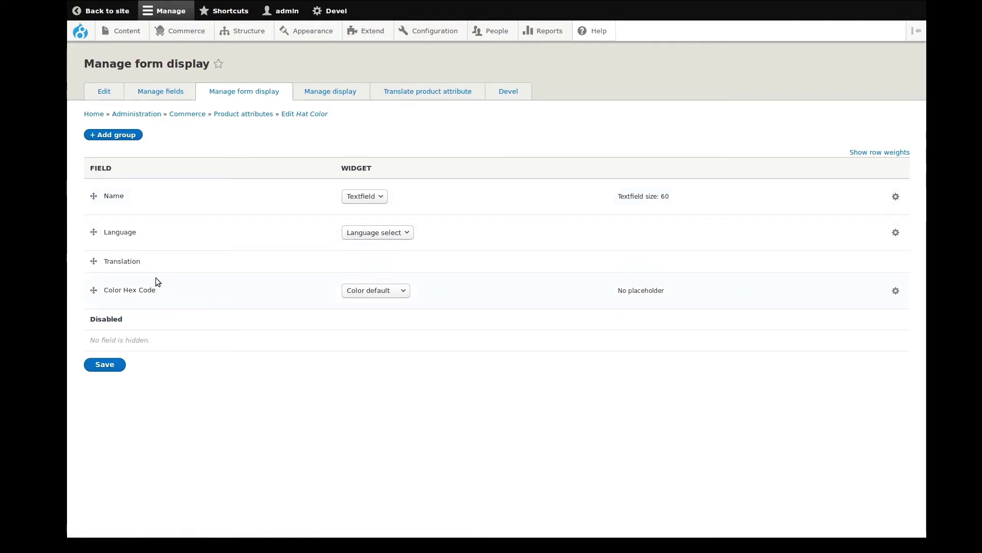
pyautogui.click(402, 291)
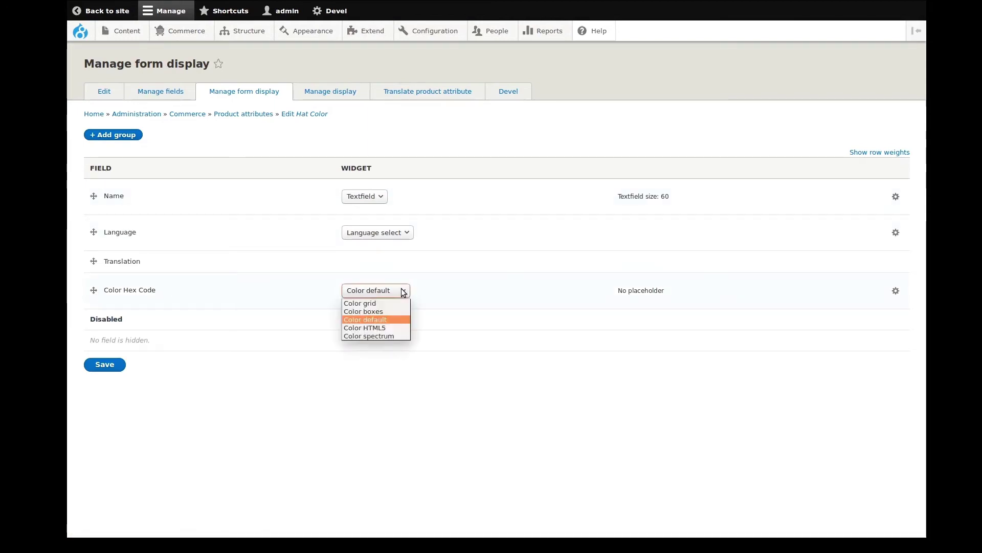
pyautogui.click(385, 321)
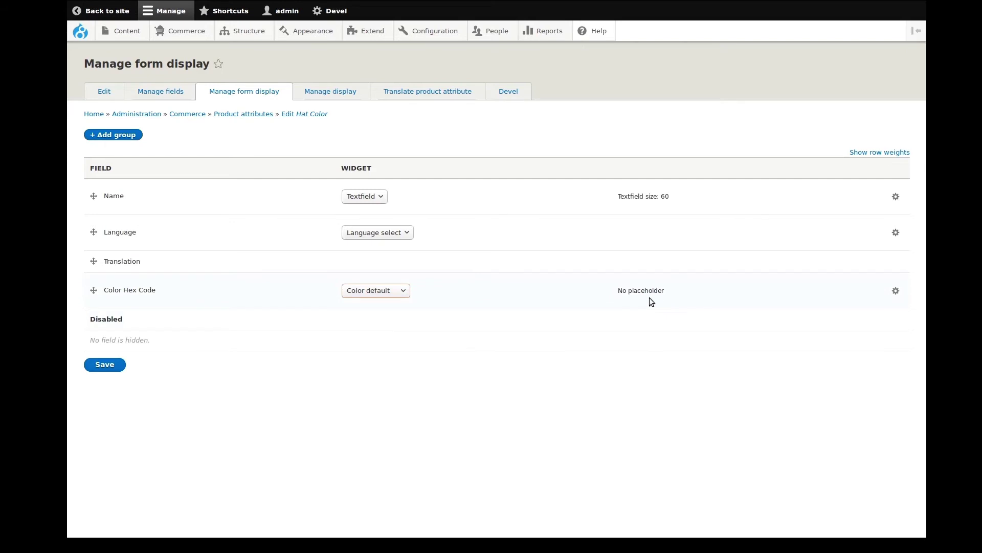
pyautogui.click(896, 292)
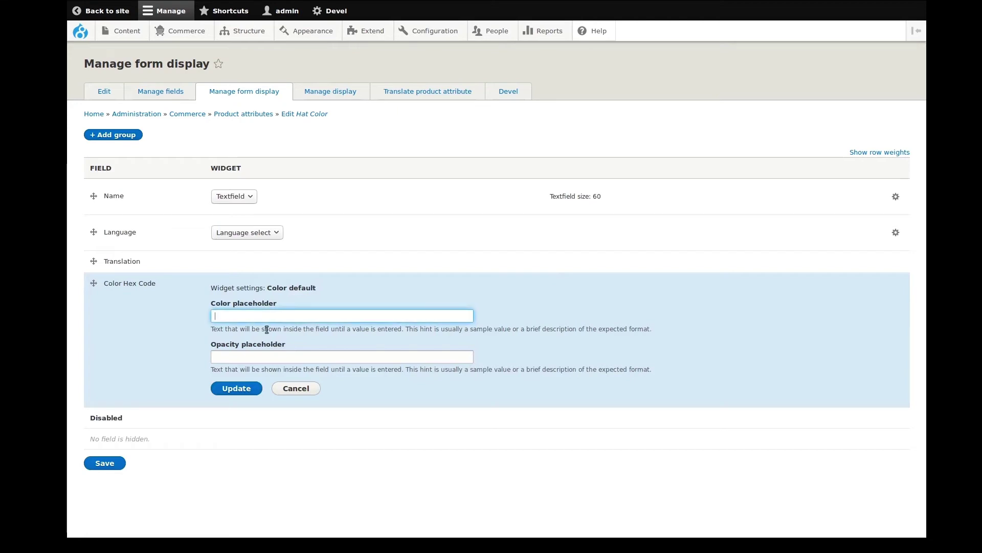
pyautogui.click(270, 355)
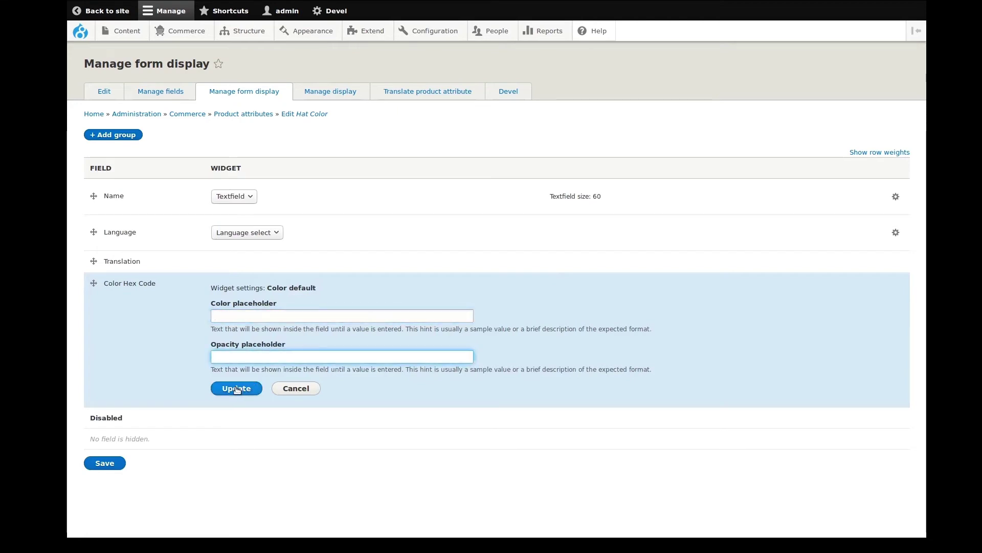
pyautogui.click(296, 389)
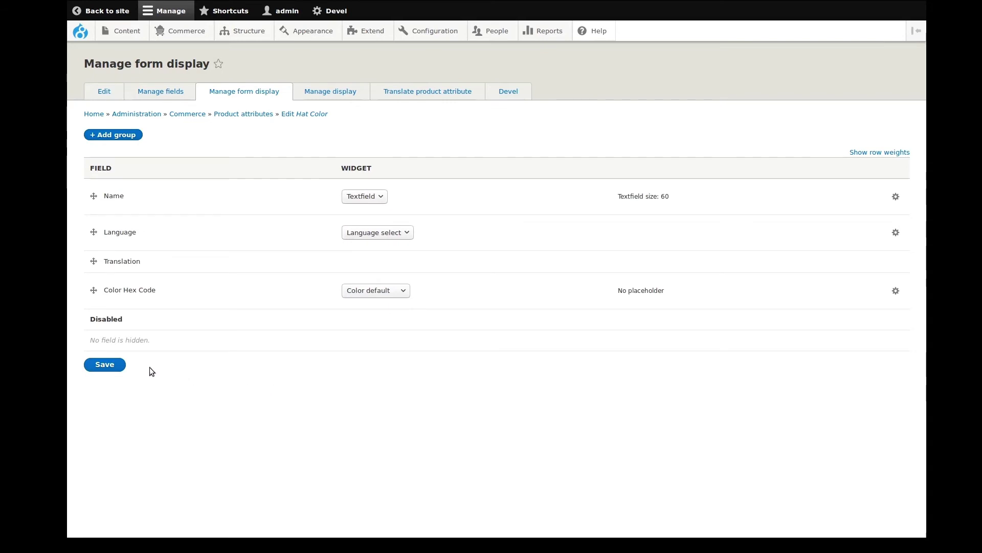
pyautogui.click(105, 364)
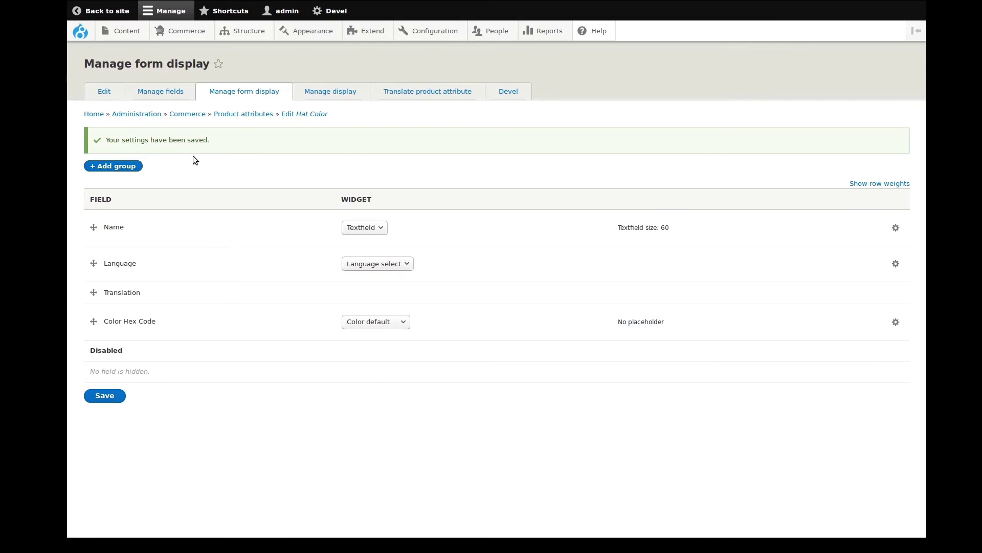
# On Manage display, move Name to Disabled and give Color Hex Code a Hidden label and Color swatch format
pyautogui.click(327, 94)
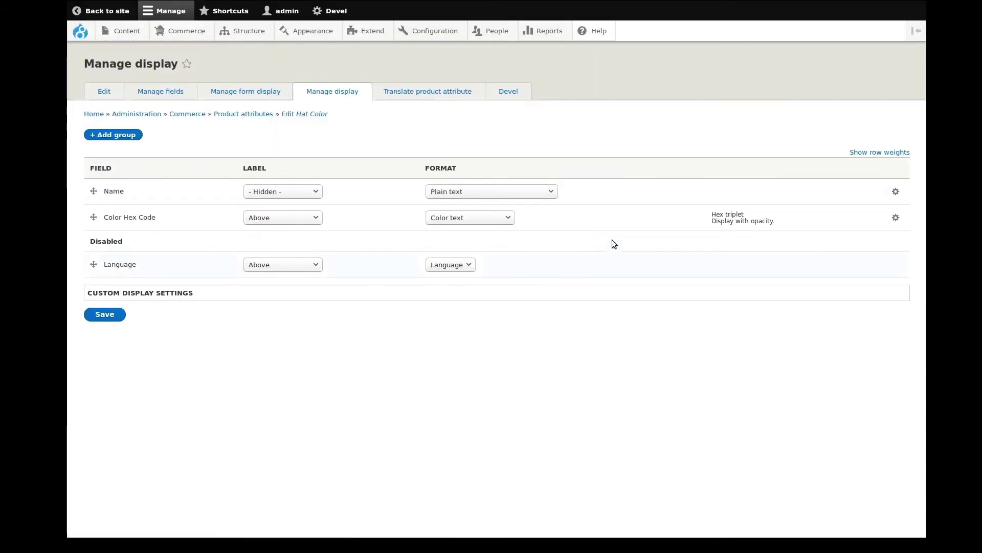
pyautogui.moveTo(93, 190); pyautogui.dragTo(93, 238)
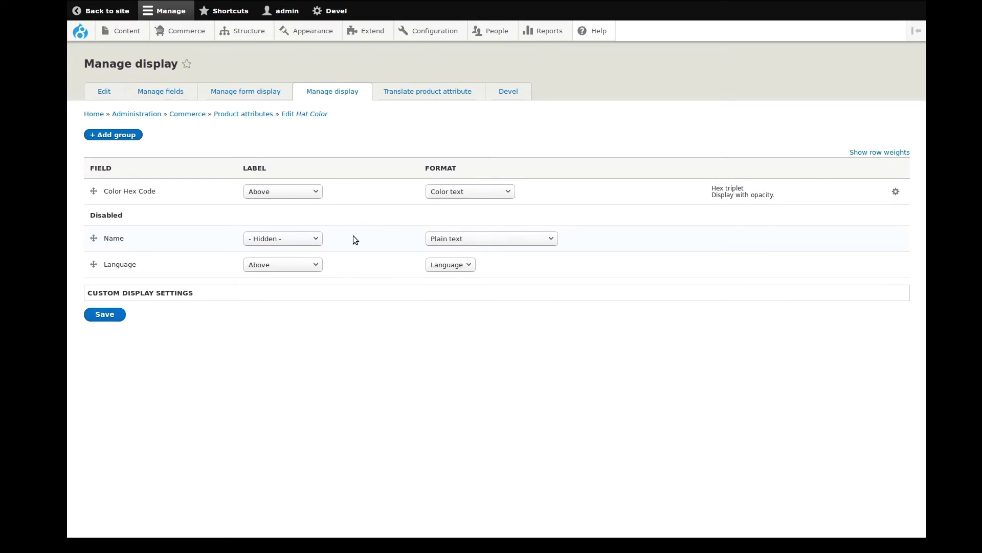
pyautogui.click(282, 197)
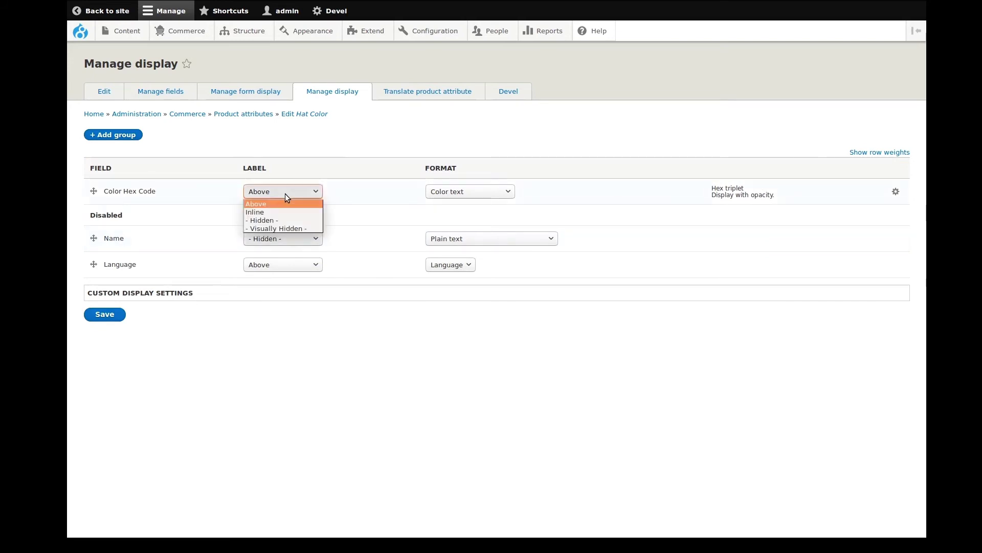
pyautogui.click(280, 221)
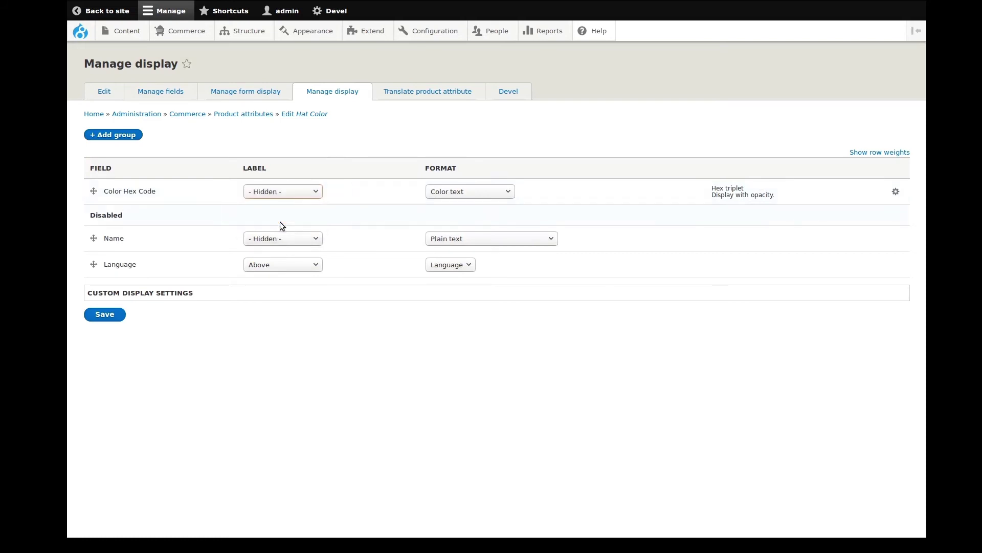
pyautogui.click(478, 192)
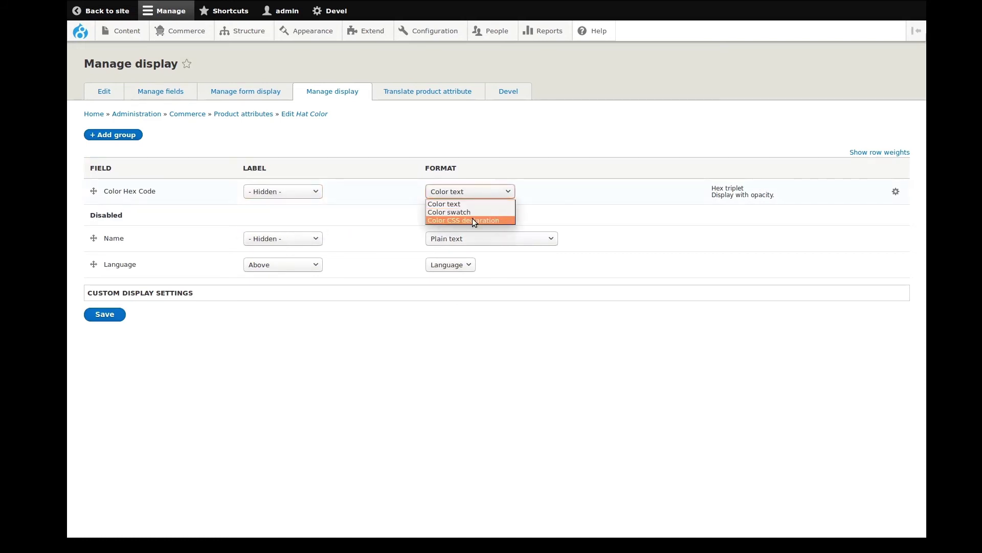
pyautogui.click(471, 213)
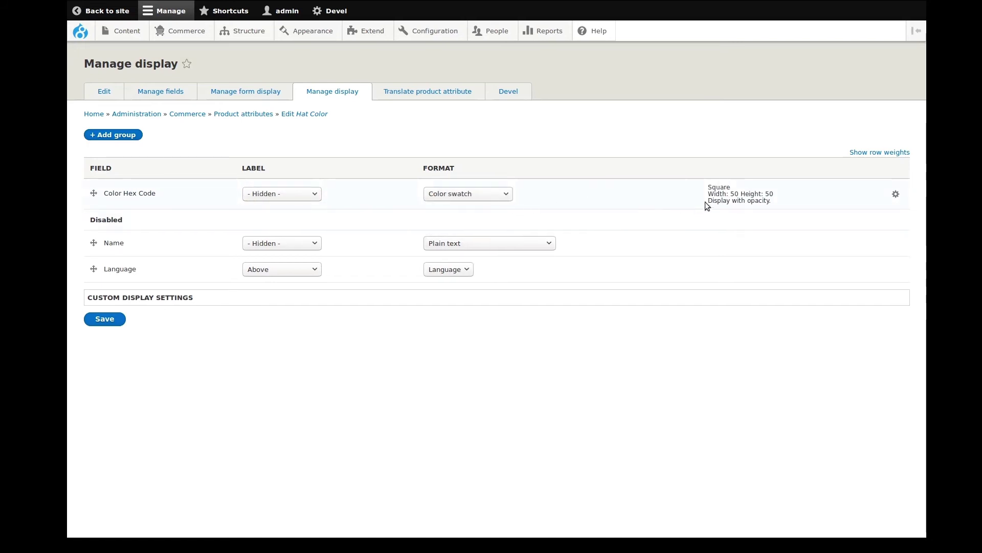
# Make the Color Hex Code swatch a 40×40 Square without opacity, then save the display
pyautogui.click(895, 196)
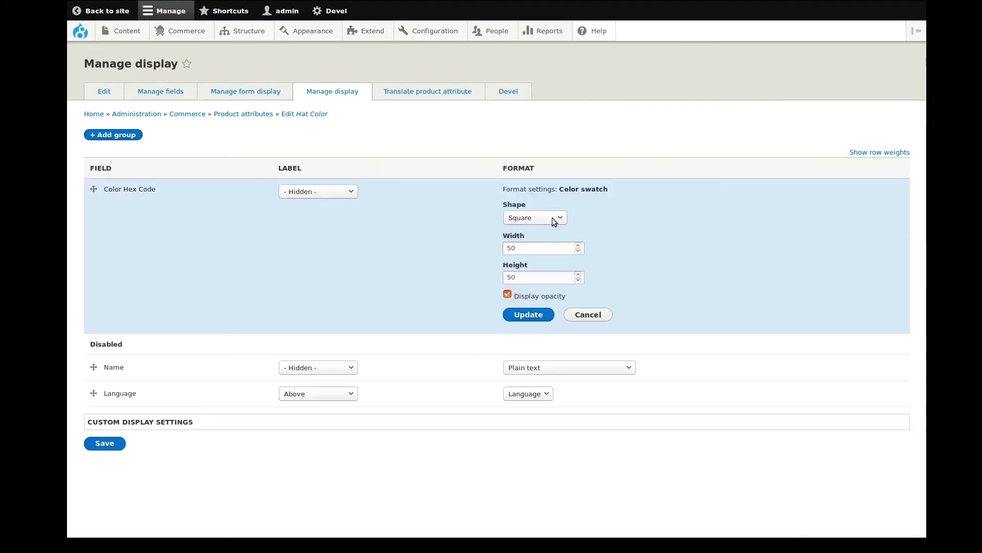
pyautogui.click(556, 219)
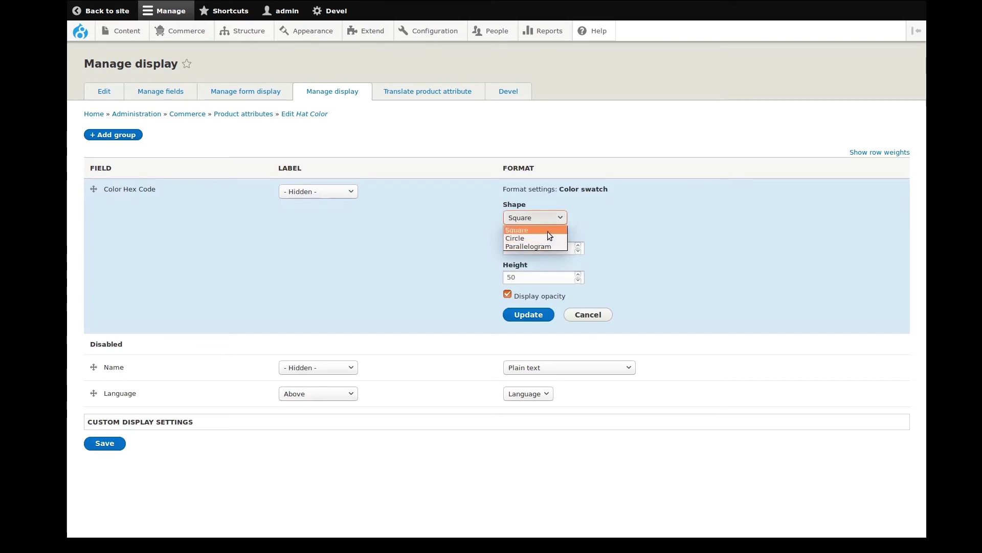
pyautogui.click(548, 231)
pyautogui.doubleClick(499, 247)
pyautogui.write('40')
pyautogui.doubleClick(505, 276)
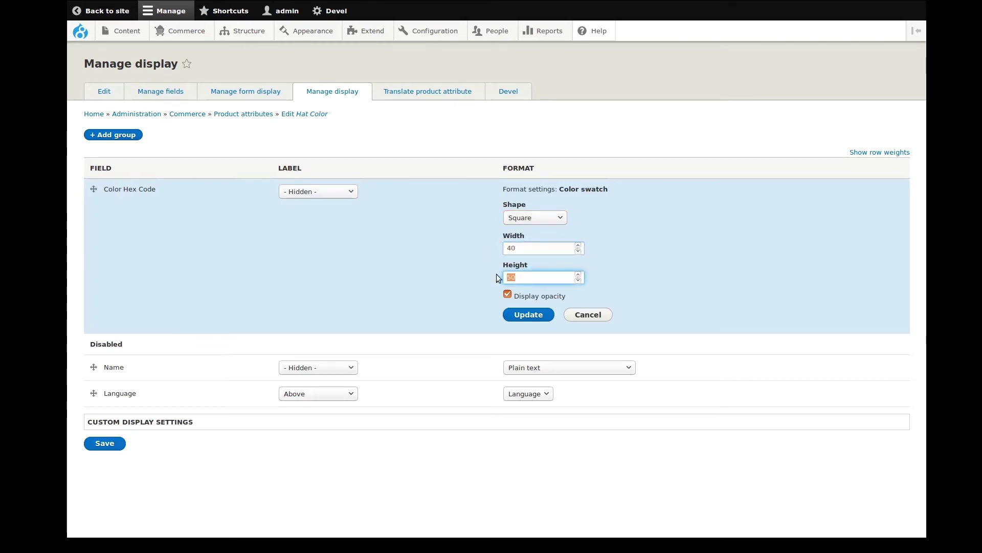
pyautogui.click(490, 285)
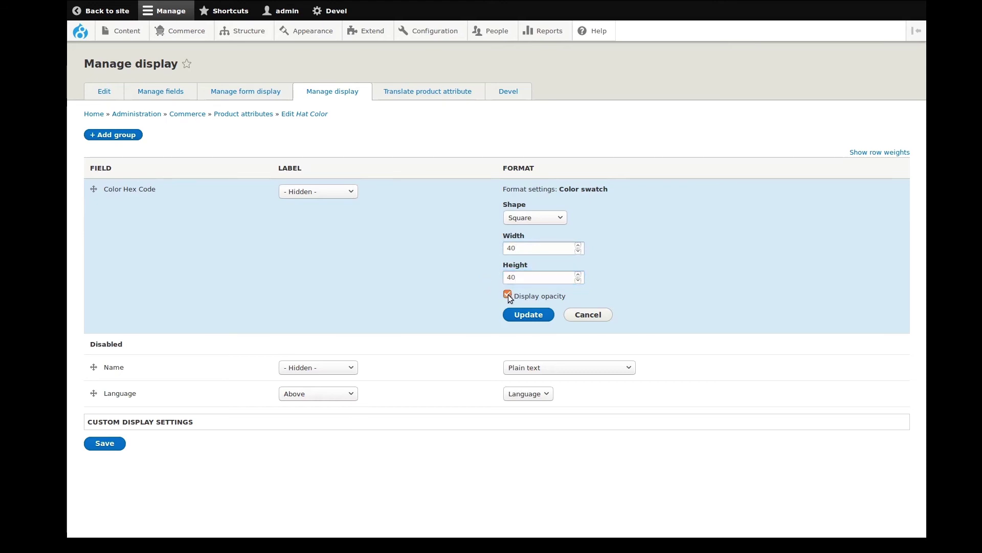
pyautogui.click(508, 295)
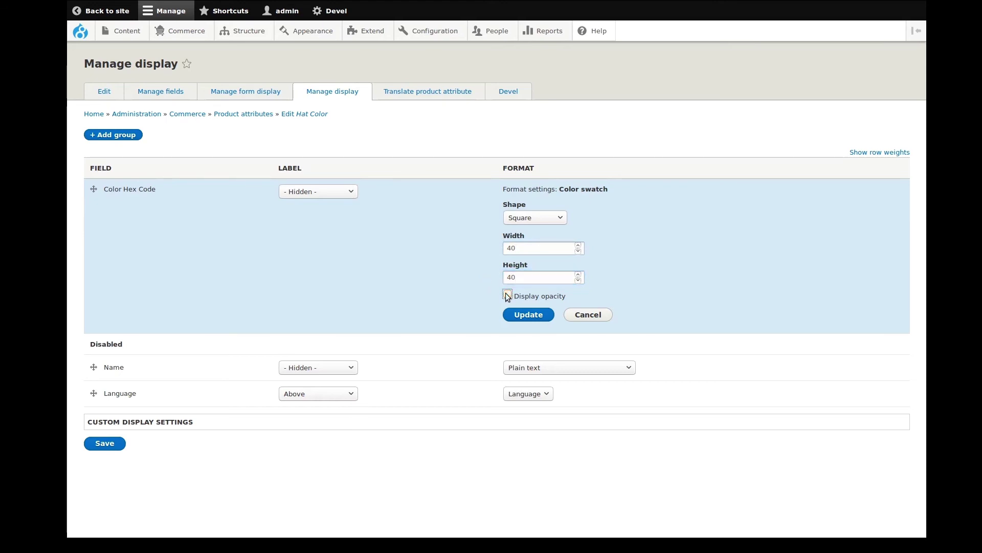
pyautogui.click(521, 315)
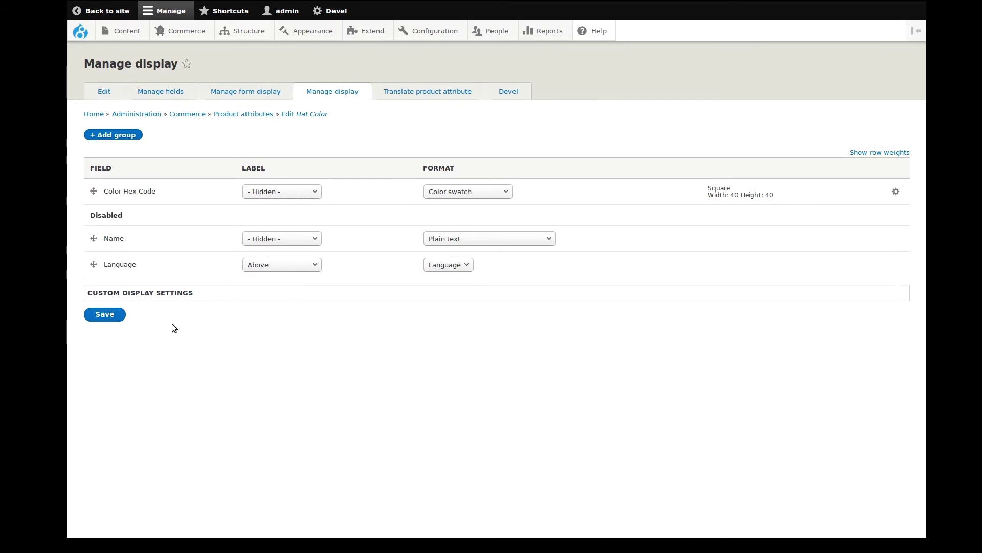
pyautogui.click(105, 315)
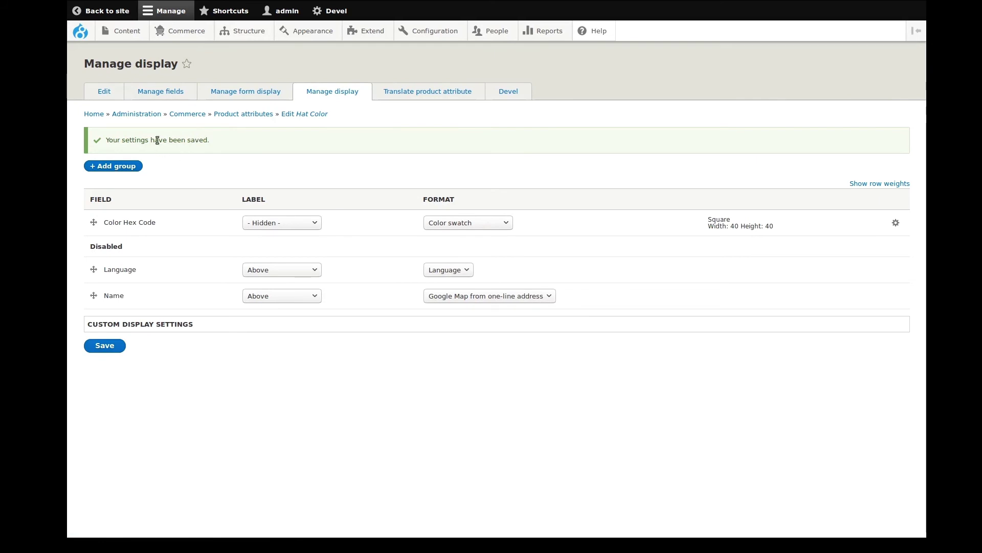
# Go back to Hat Color's Edit tab and scroll down to its attribute values
pyautogui.click(103, 92)
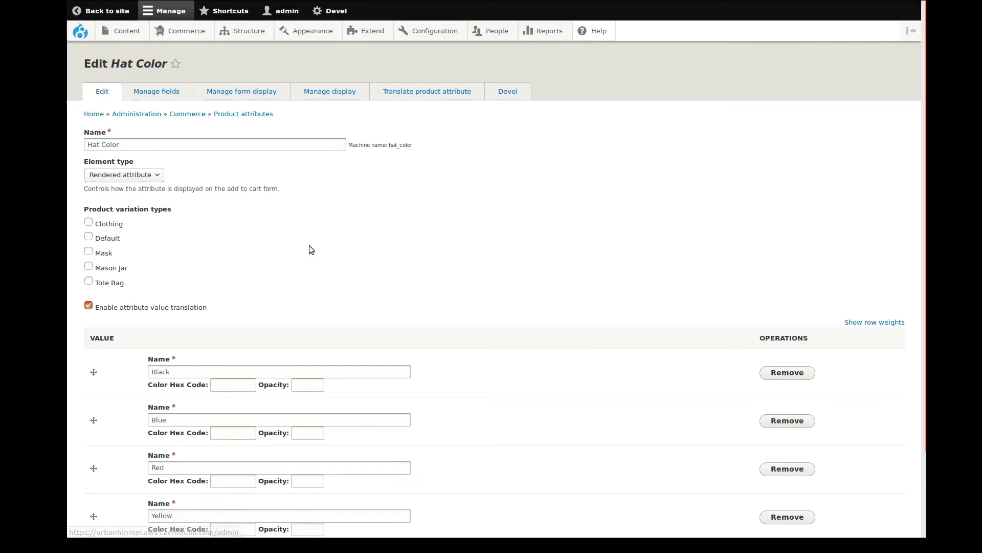
pyautogui.scroll(-3, 309, 246)
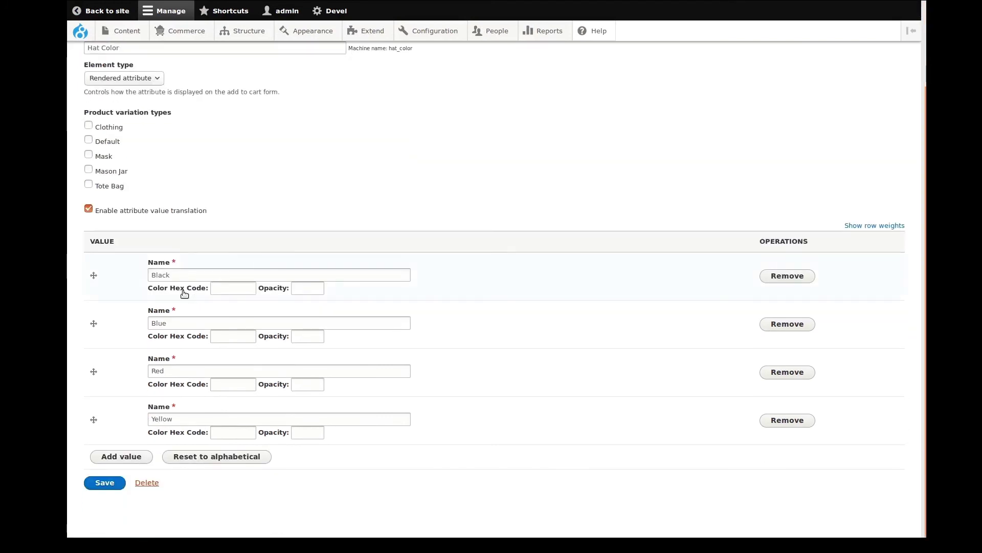